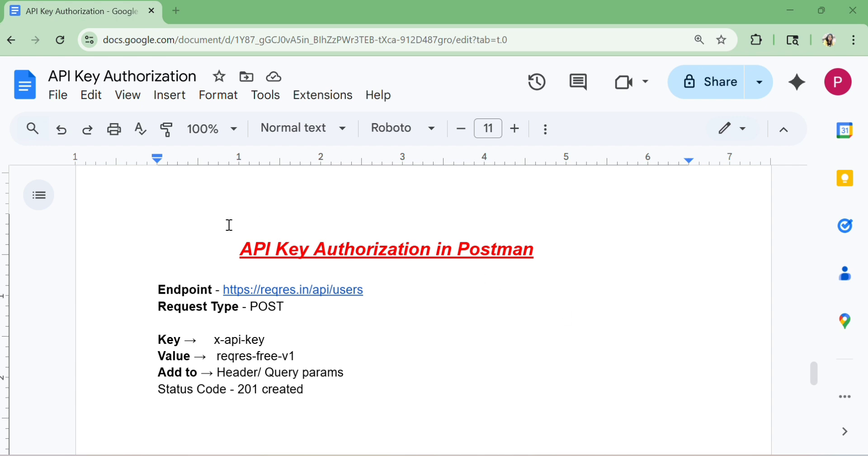
Read through the API key authorization notes: endpoint, request type, key name, value, where to add it, and expected status code
left_click_drag(243, 248, 320, 267)
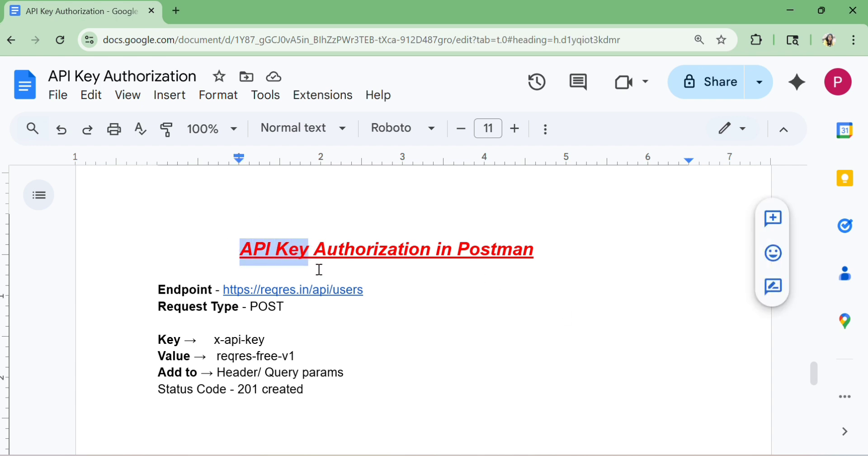
left_click(465, 304)
left_click(443, 353)
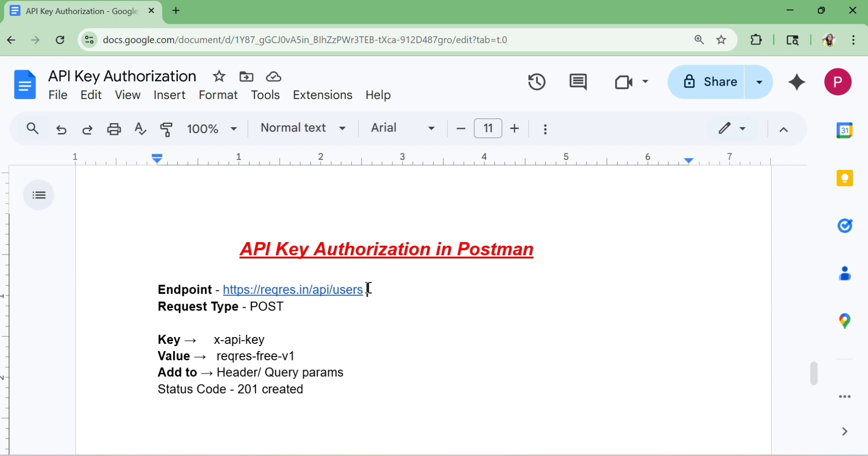
left_click_drag(369, 288, 223, 288)
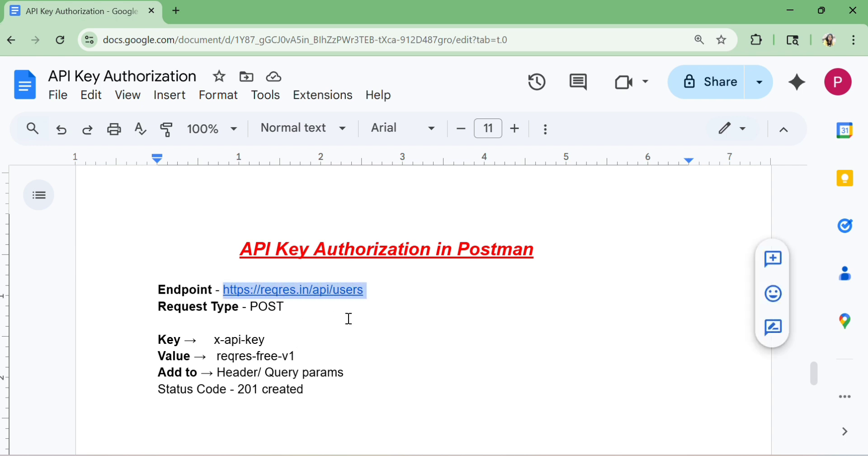
left_click(365, 319)
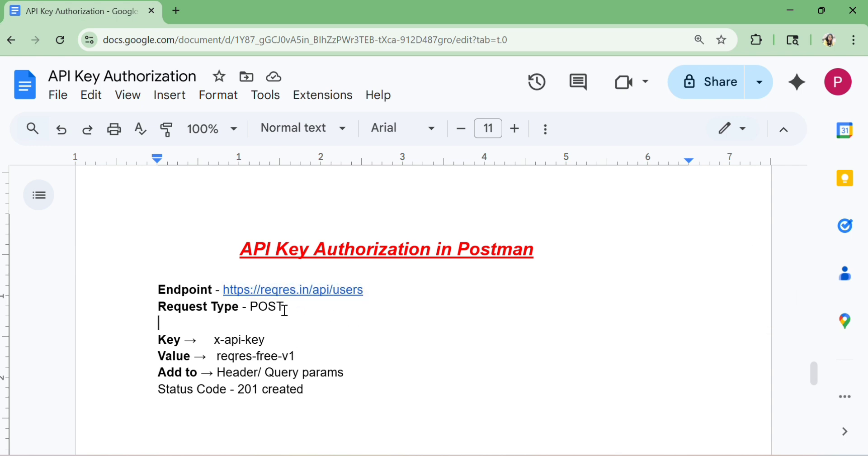
left_click_drag(285, 309, 316, 323)
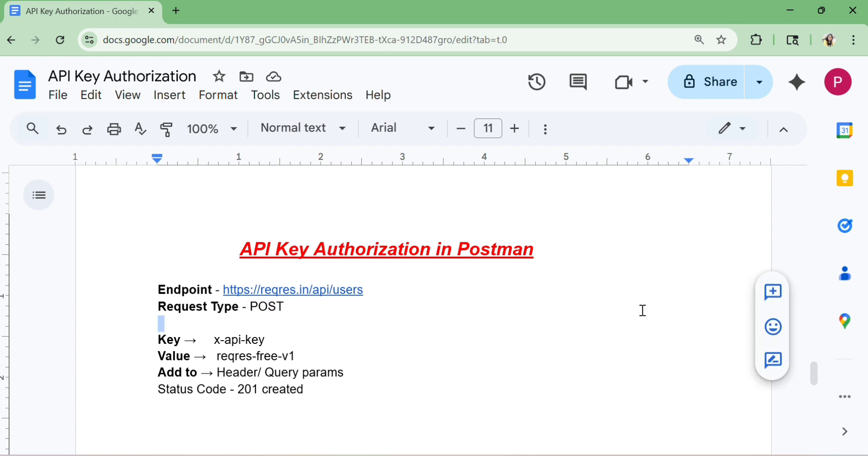
left_click(507, 388)
scroll(488, 377, "down", 2)
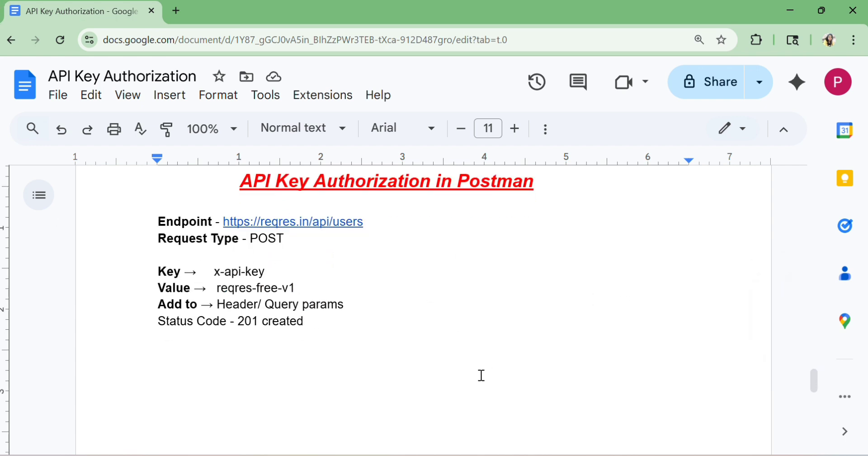
left_click_drag(158, 270, 344, 302)
left_click(308, 277)
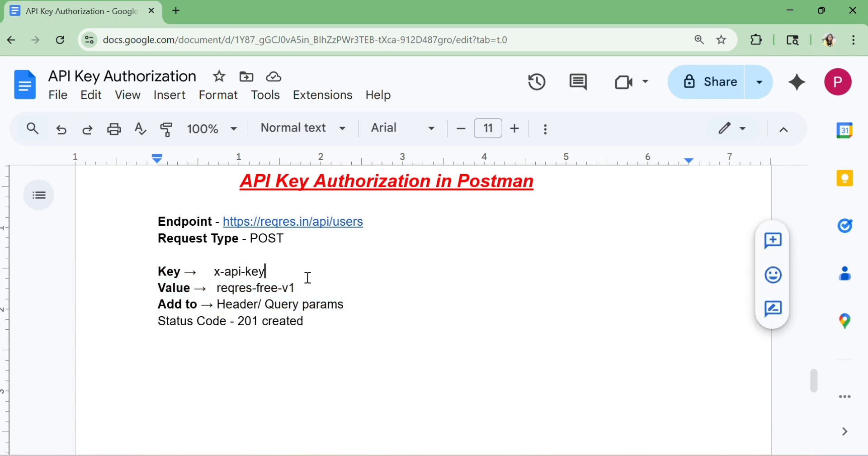
left_click_drag(158, 271, 184, 270)
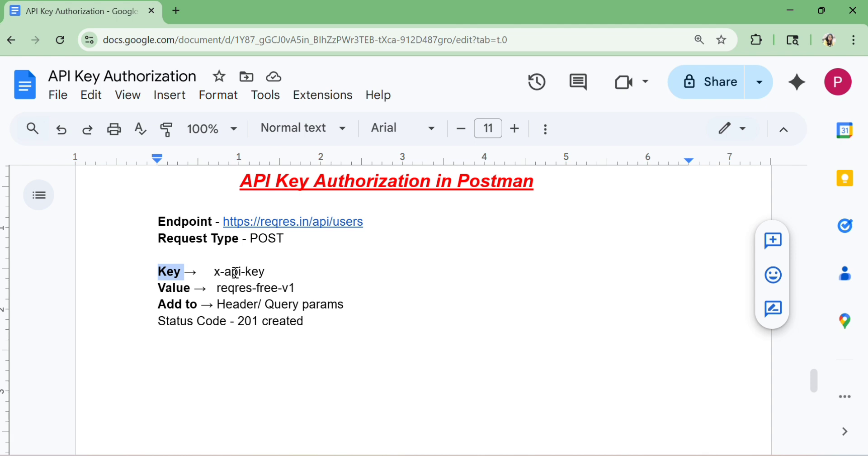
left_click_drag(216, 271, 265, 272)
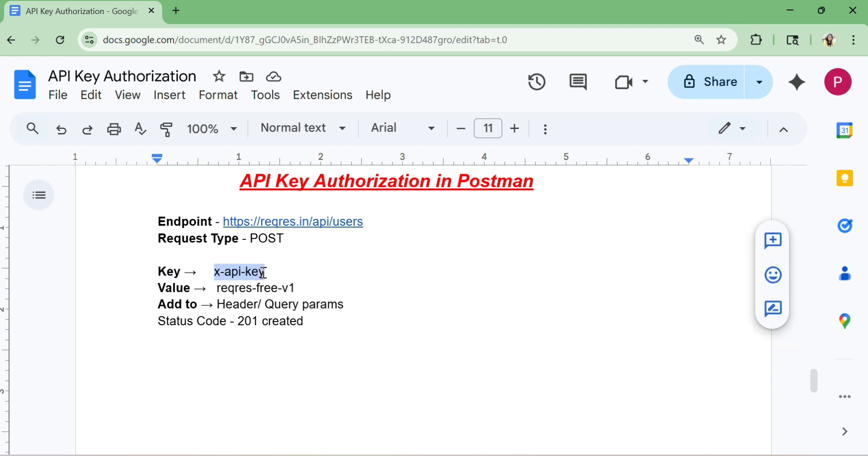
left_click_drag(158, 287, 299, 287)
left_click(219, 287)
left_click_drag(158, 304, 198, 302)
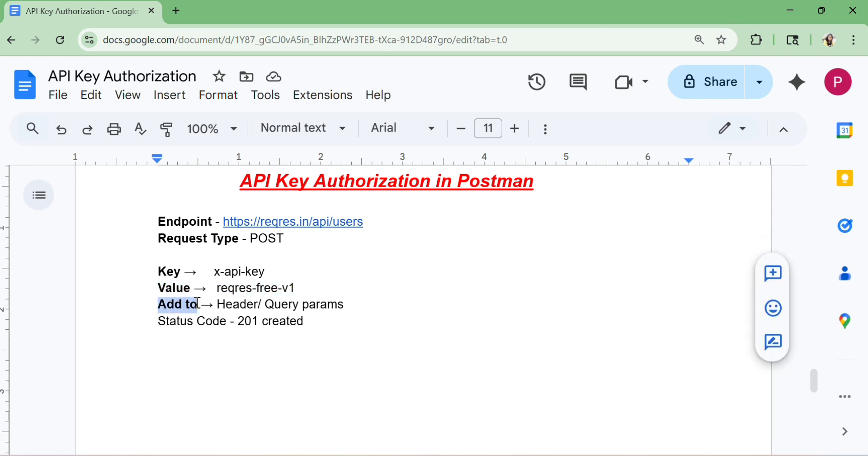
left_click(344, 305)
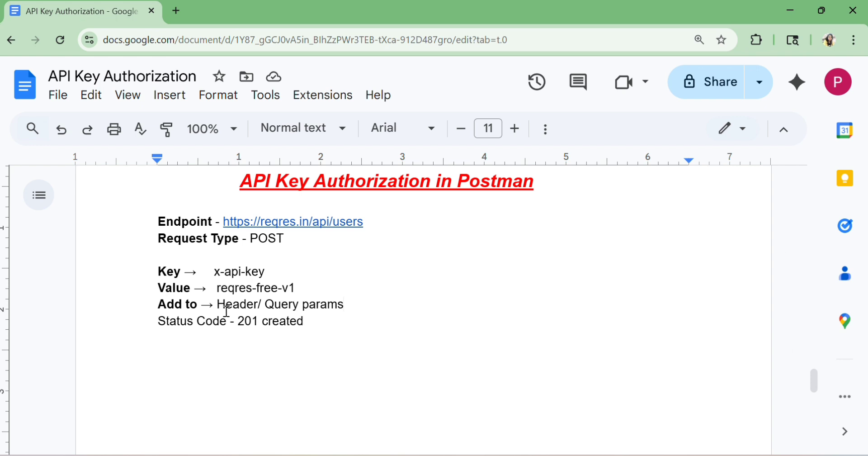
left_click_drag(218, 305, 260, 306)
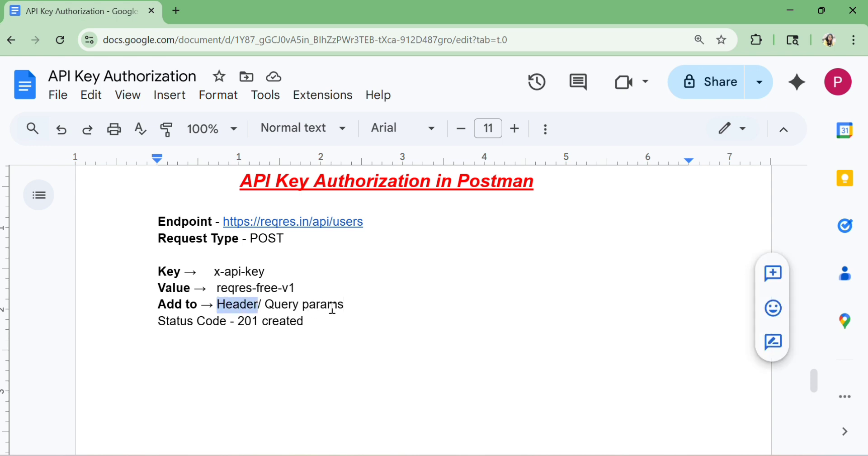
left_click_drag(349, 304, 268, 302)
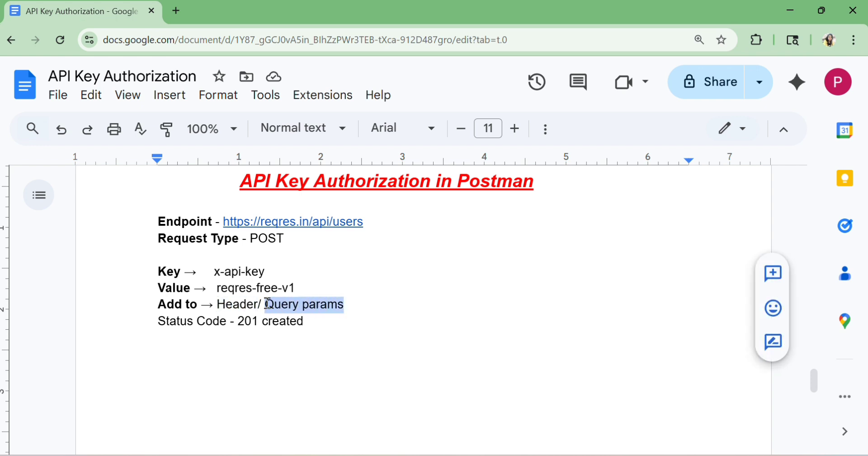
left_click(350, 321)
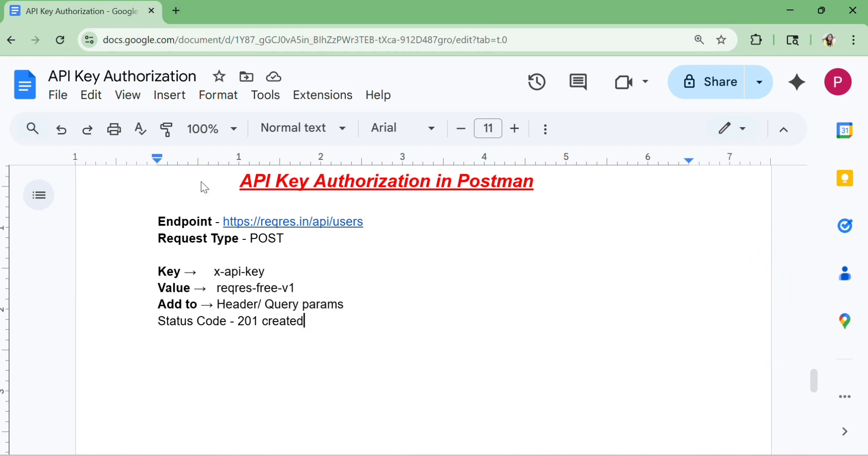
left_click_drag(295, 238, 167, 238)
double_click(442, 303)
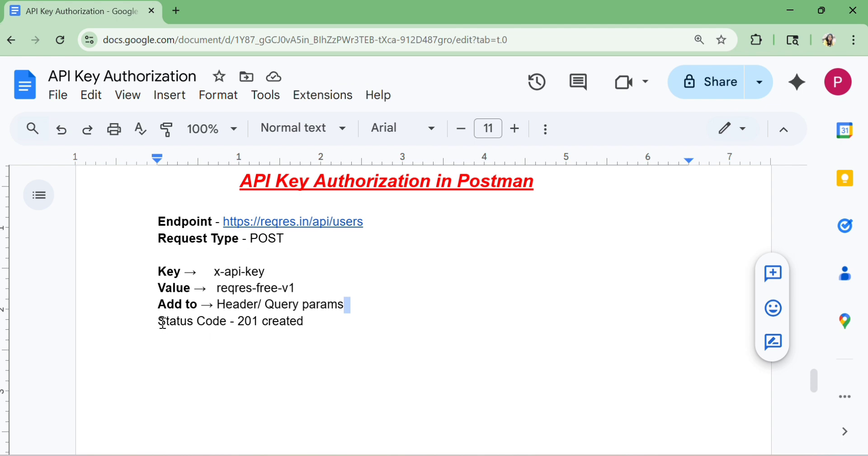
left_click_drag(157, 321, 311, 316)
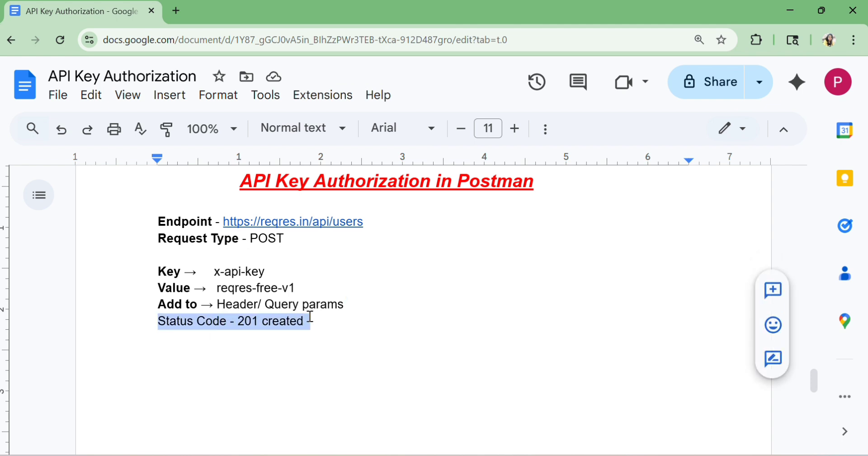
left_click(323, 351)
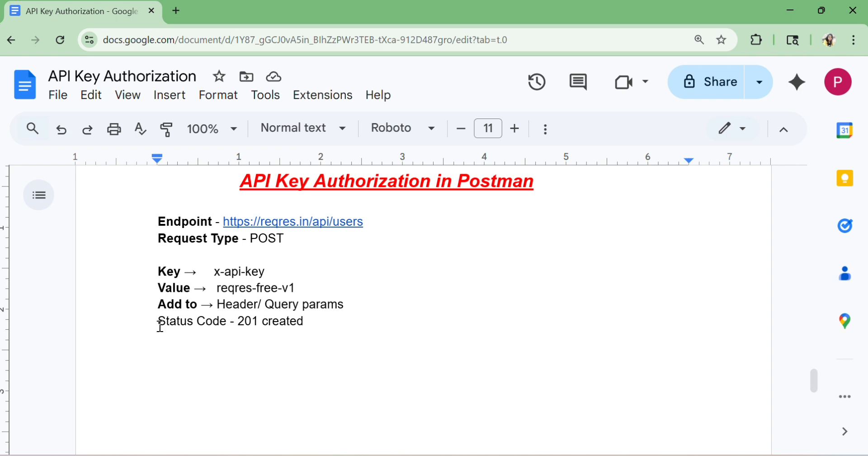
left_click_drag(158, 321, 305, 323)
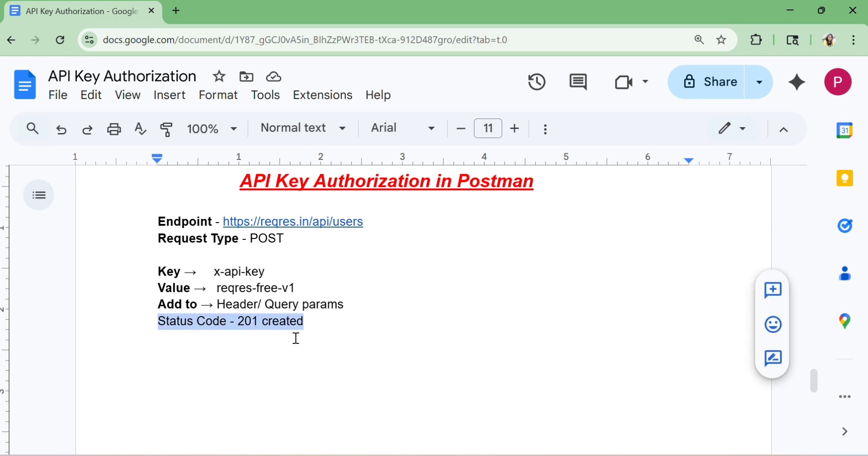
left_click(328, 329)
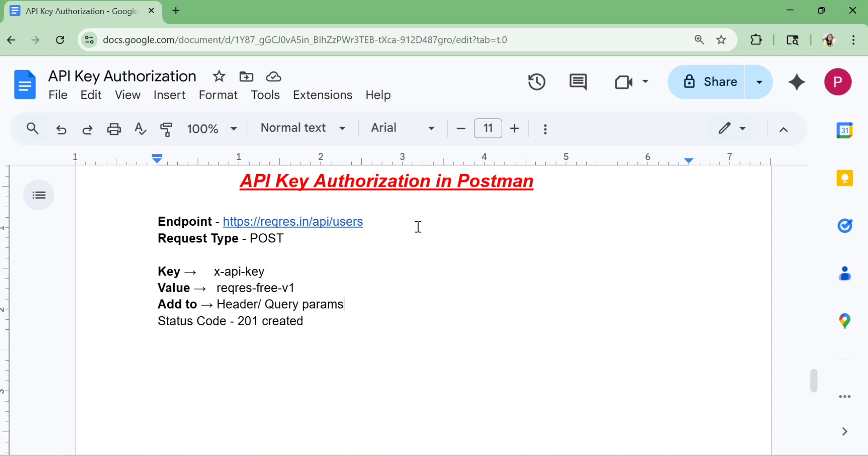
left_click(322, 305)
left_click_drag(374, 226, 234, 224)
key("ctrl+c")
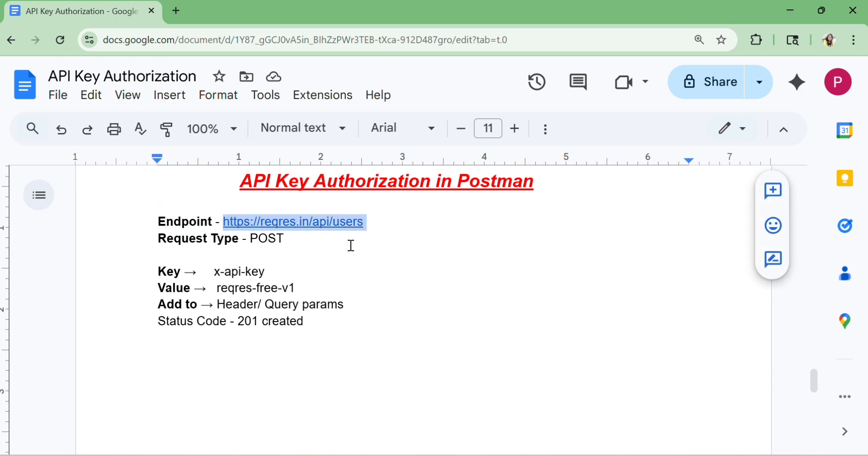
left_click(517, 277)
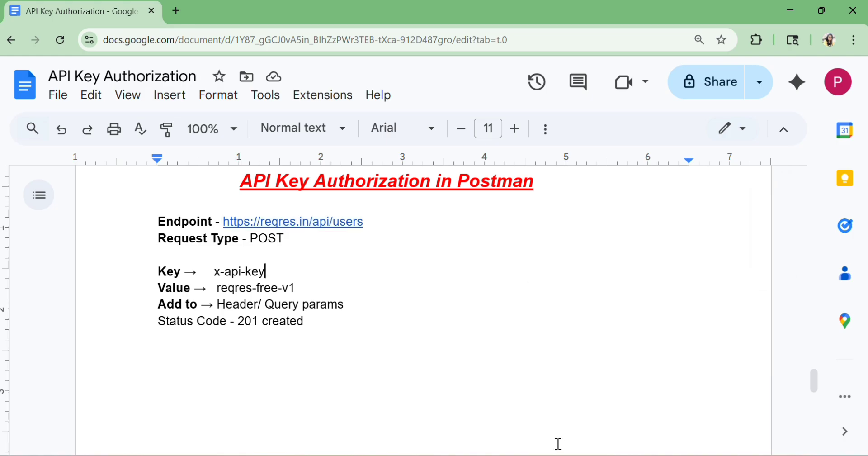
left_click(558, 454)
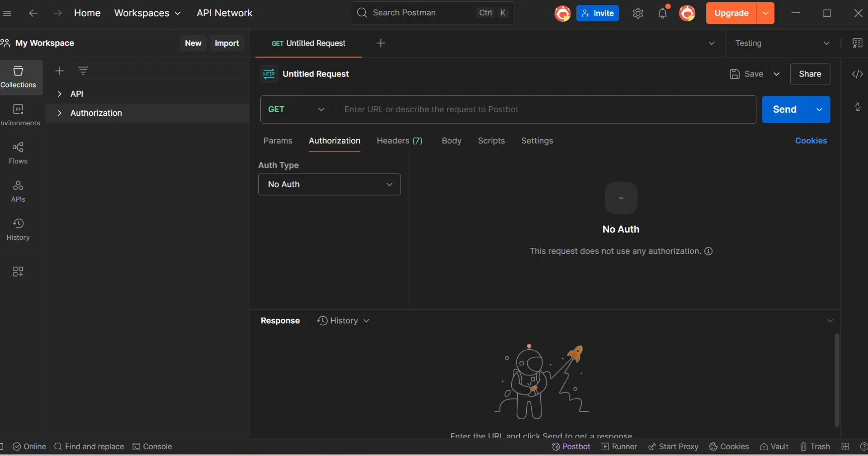
Paste the endpoint URL into the untitled request and set its method to POST
left_click(429, 110)
key("ctrl+v")
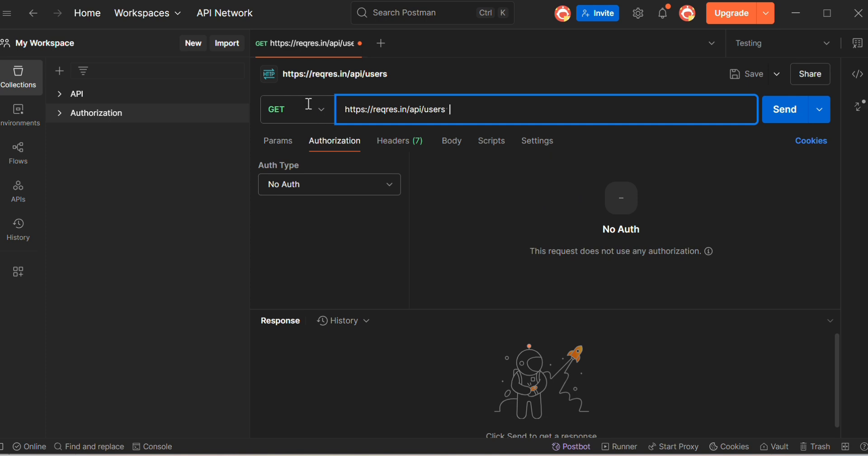
left_click(325, 114)
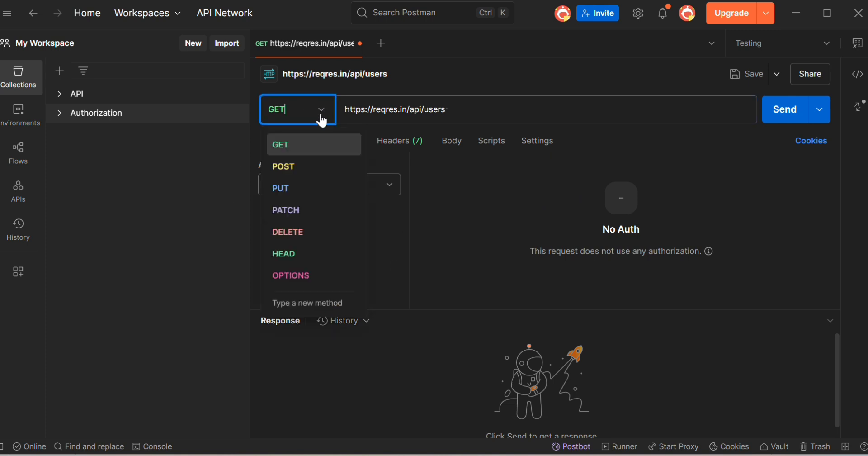
left_click(295, 168)
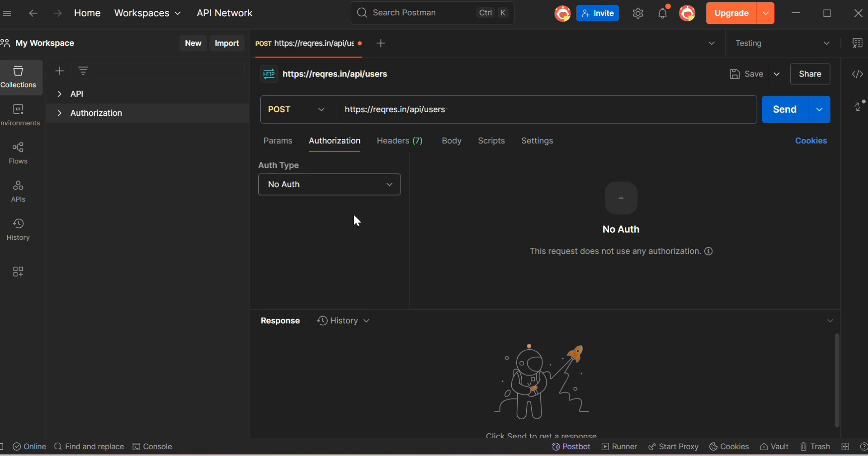
left_click(460, 109)
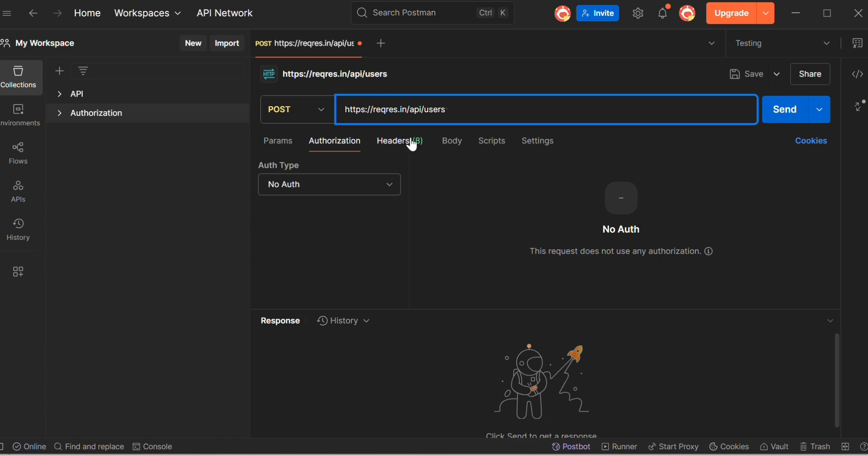
Open the saved POST API Key request in the API collection
left_click(551, 455)
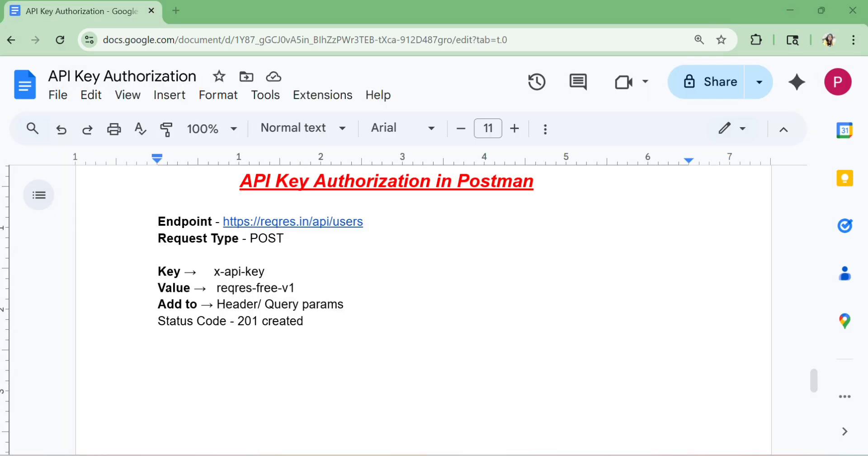
key("ctrl+v")
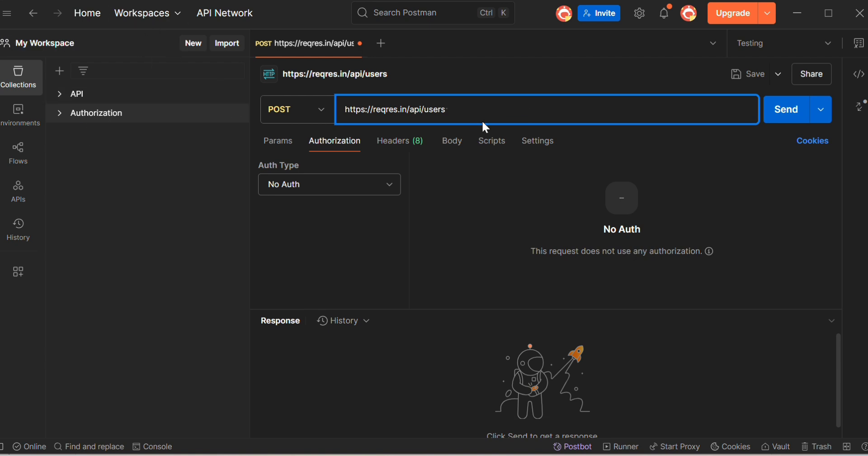
left_click(59, 95)
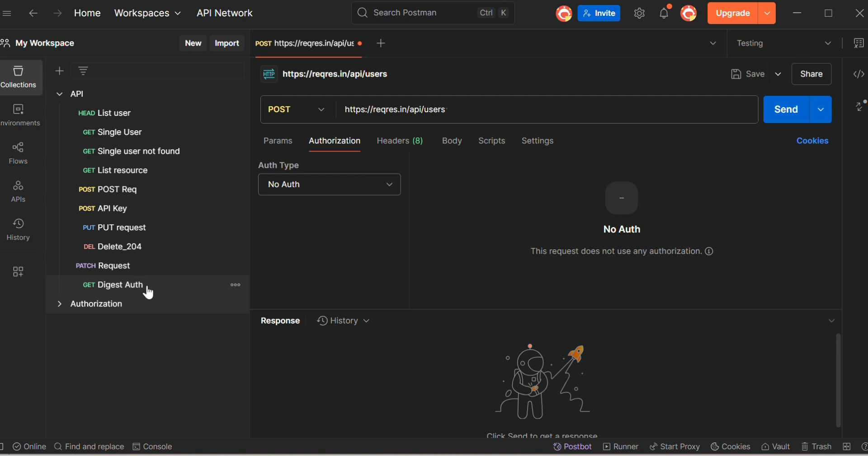
left_click(103, 209)
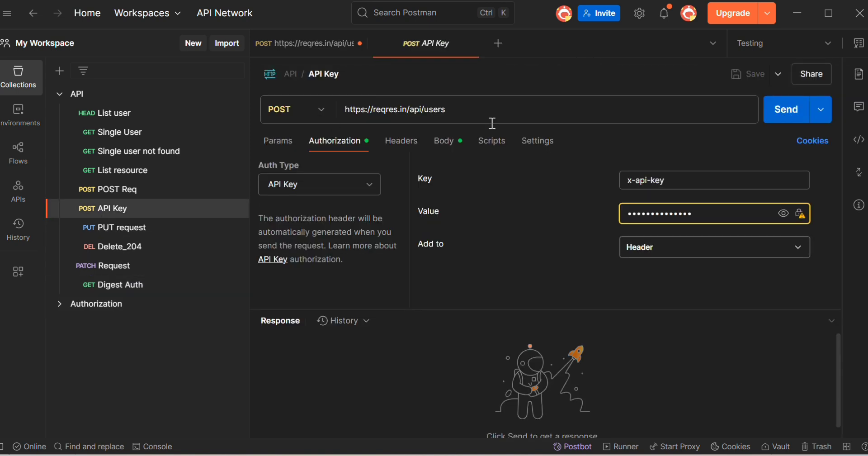
Review the API Key request's raw JSON body and the requests in the Authorization collection
left_click(463, 142)
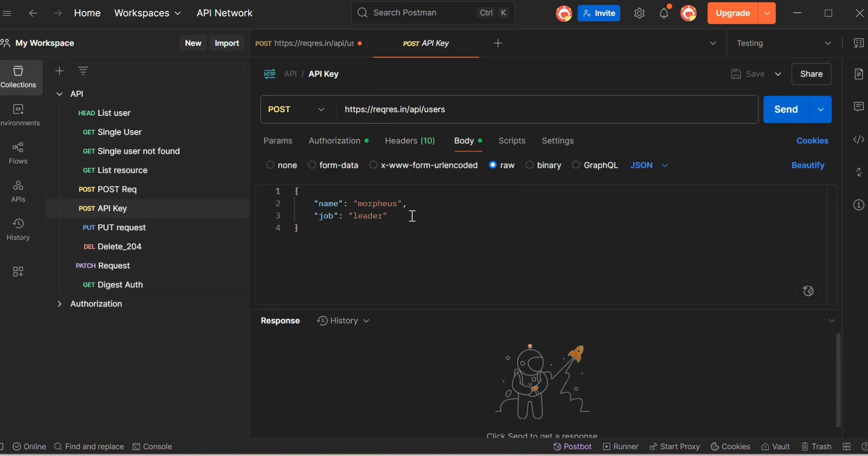
key("ctrl+a")
key("ctrl+c")
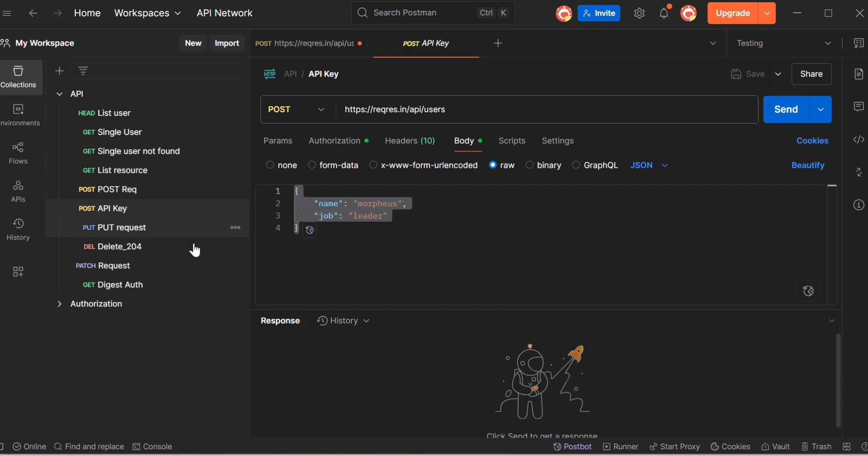
left_click(59, 304)
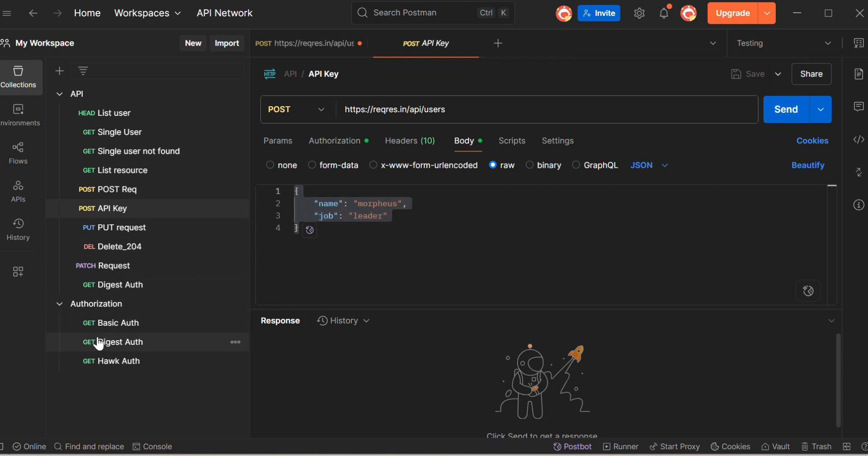
left_click(59, 94)
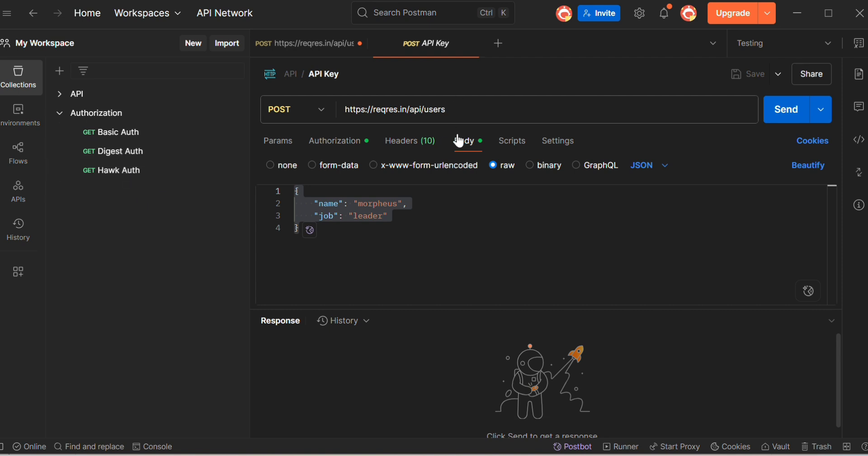
left_click(470, 227)
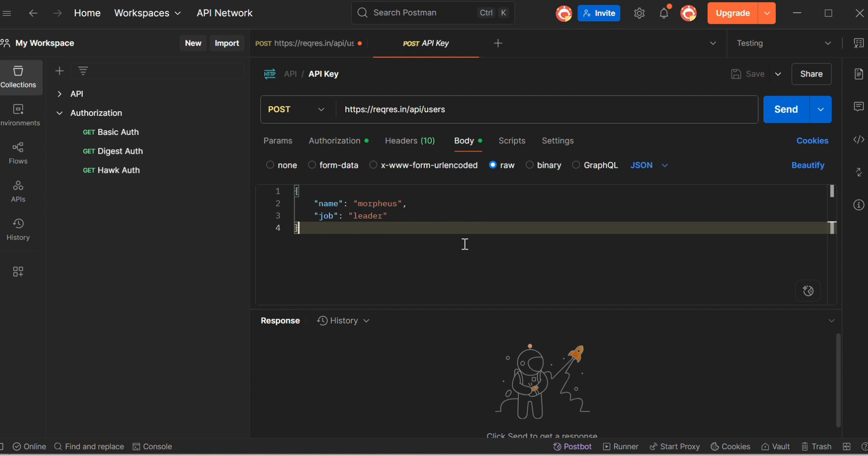
Return to the untitled request and paste the name/job JSON into its raw JSON body
left_click(291, 43)
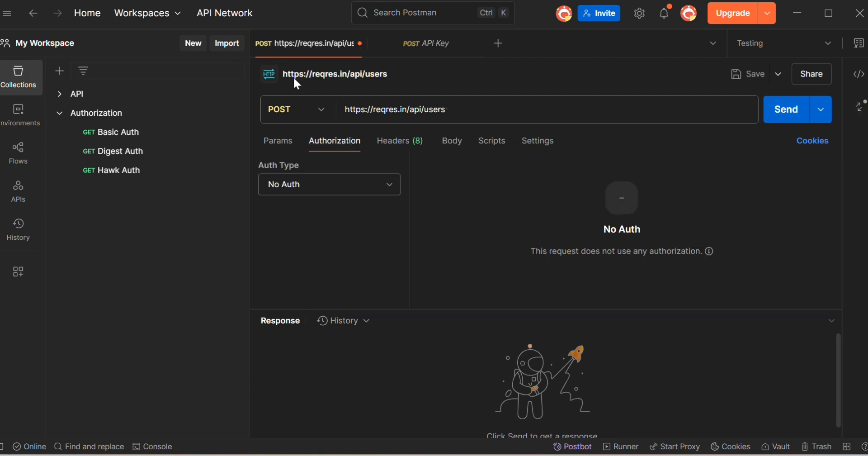
left_click(448, 143)
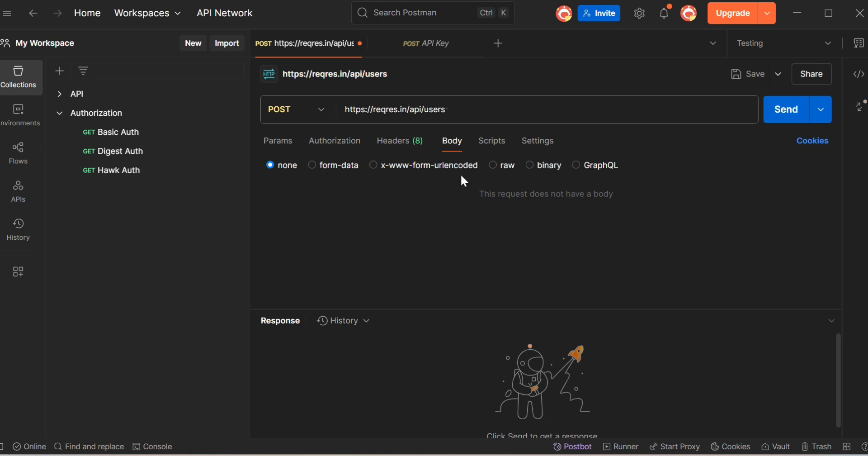
left_click(493, 165)
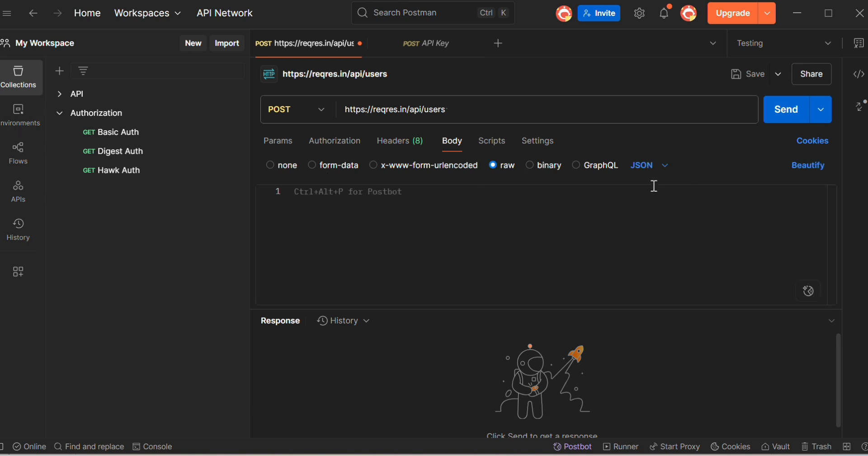
left_click(651, 165)
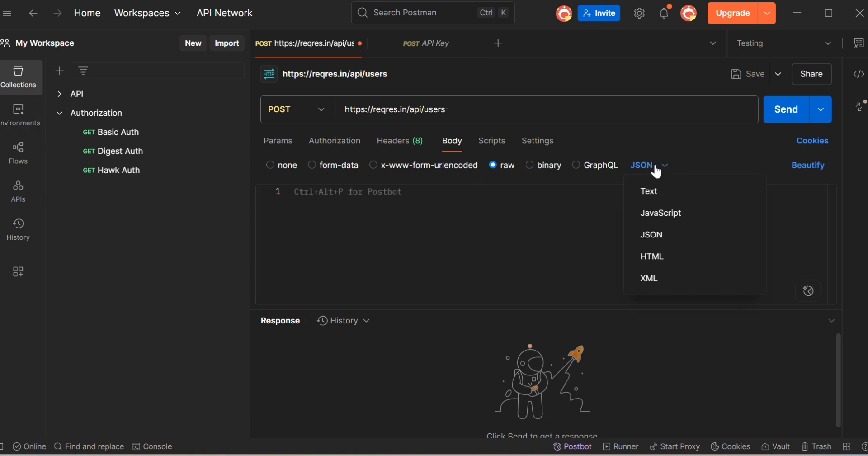
left_click(659, 235)
left_click(336, 193)
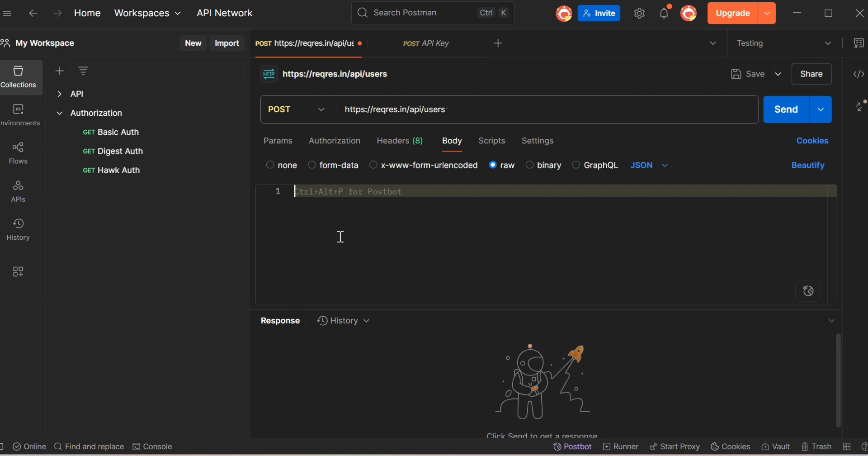
key("ctrl+v")
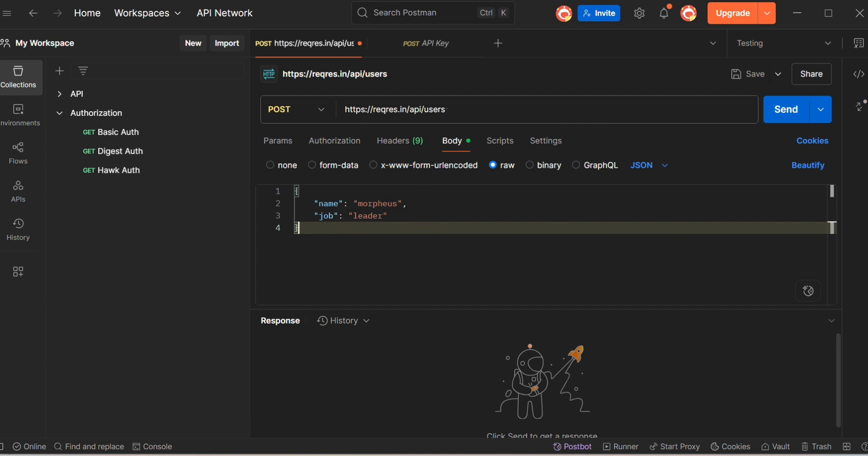
Set the untitled request's authorization type to API Key
left_click(333, 145)
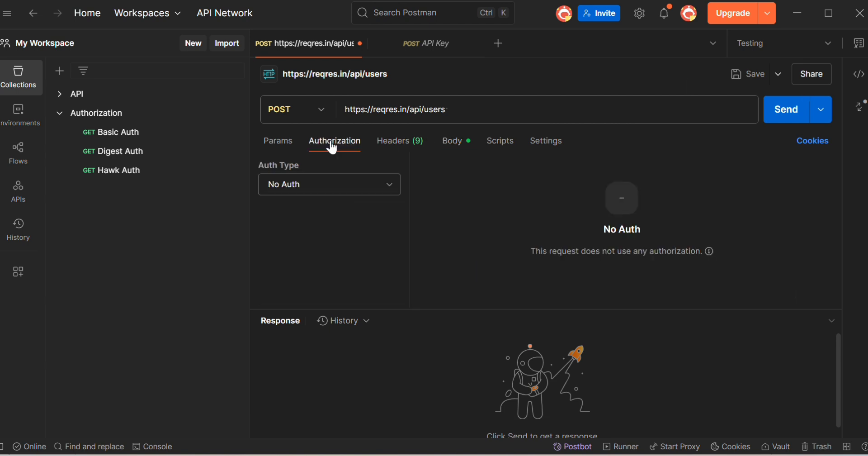
left_click(389, 183)
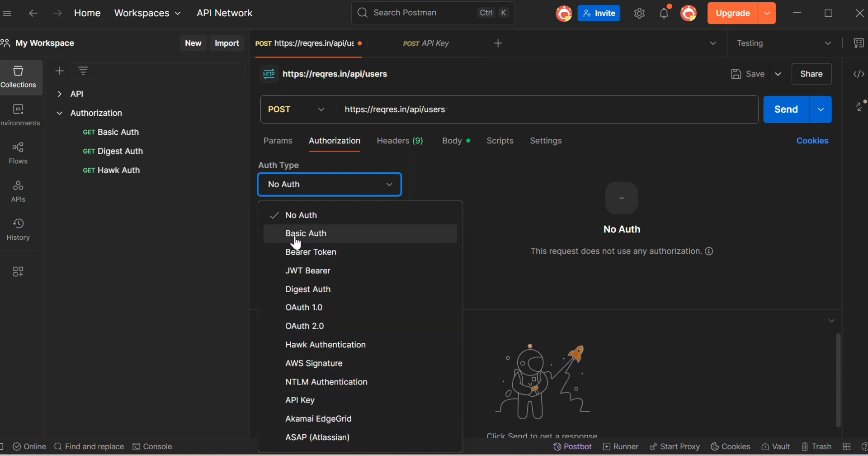
left_click(311, 400)
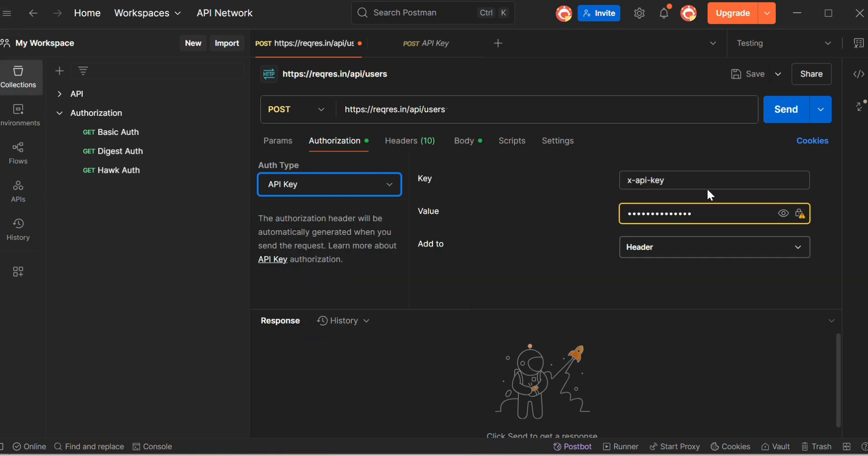
Compare the API Key authorization's Key, Value and Add to settings with the notes document
left_click_drag(680, 179, 568, 180)
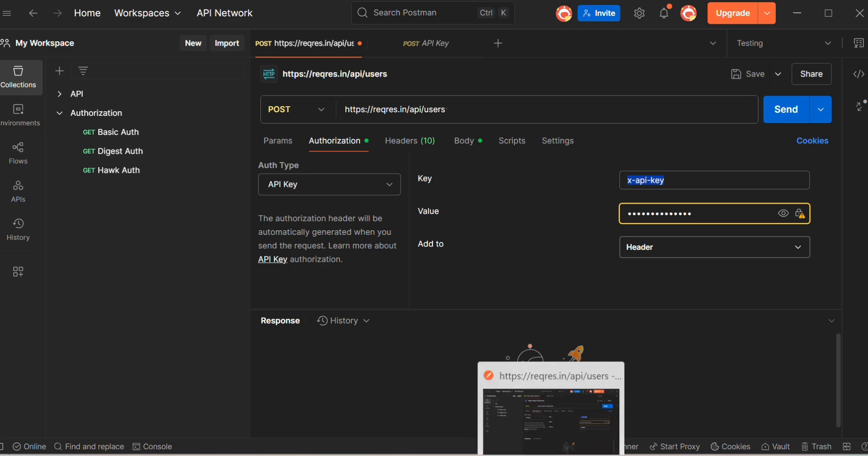
left_click(521, 455)
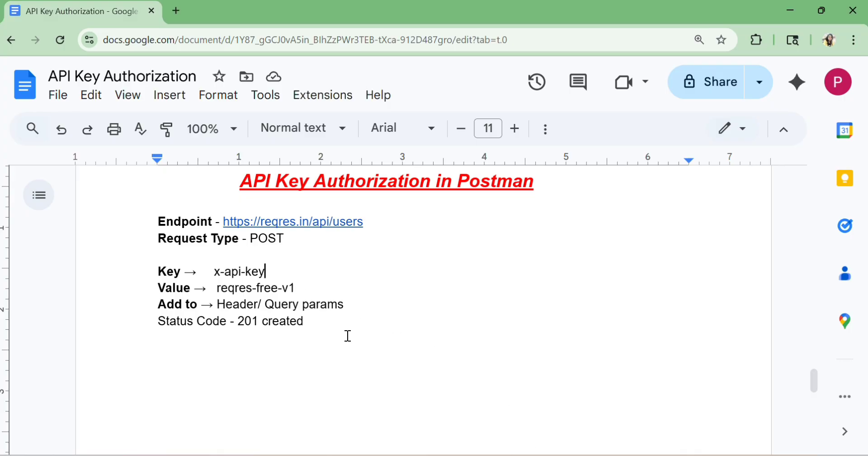
left_click(497, 453)
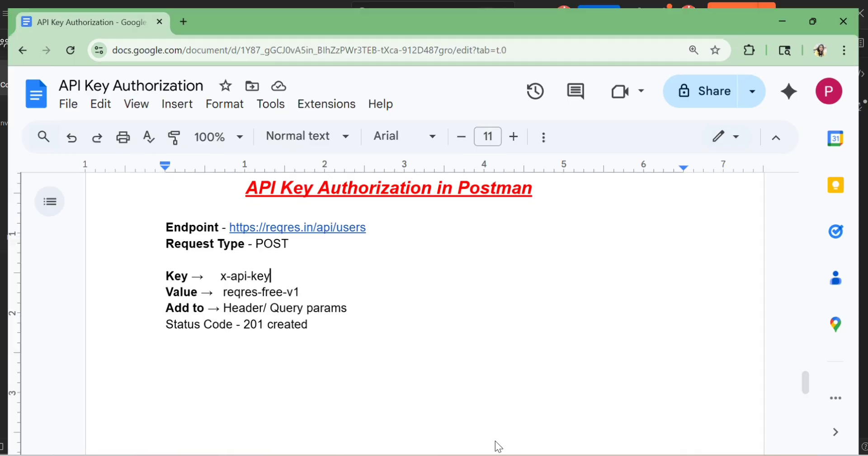
left_click(692, 178)
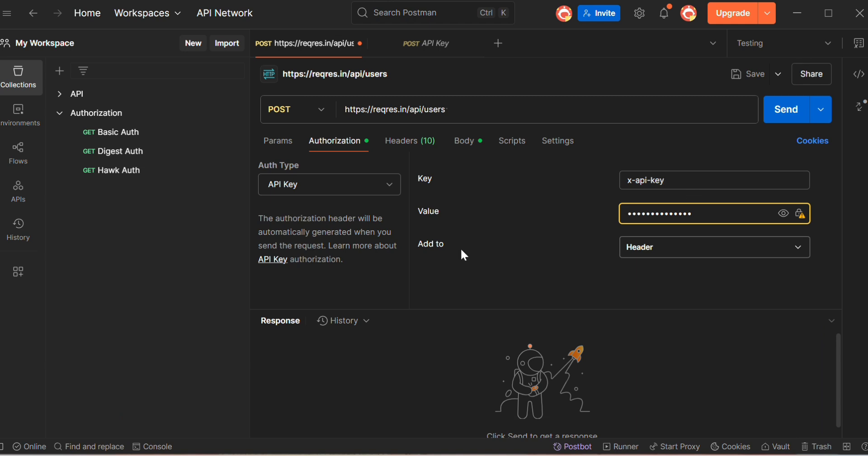
left_click_drag(635, 219, 620, 218)
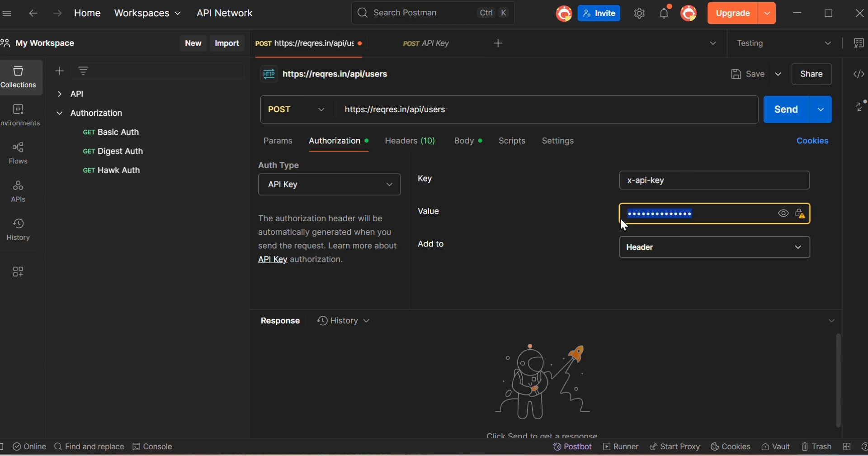
left_click(515, 227)
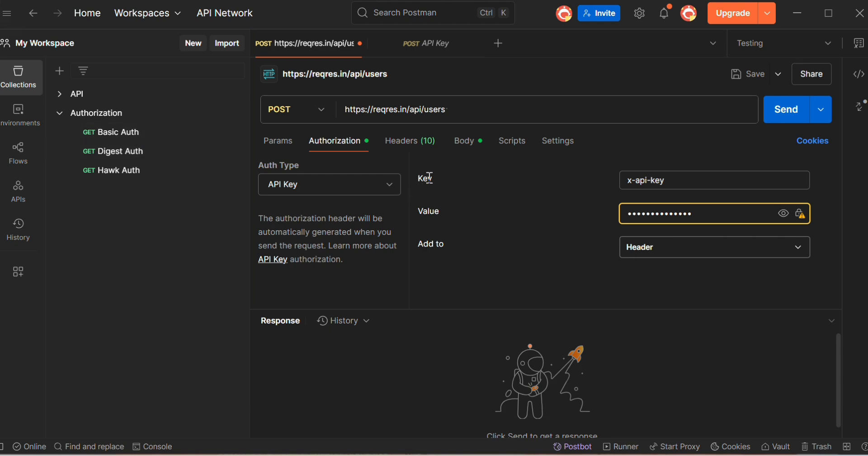
left_click(442, 210)
left_click_drag(418, 211, 441, 213)
left_click(681, 181)
mouse_move(799, 216)
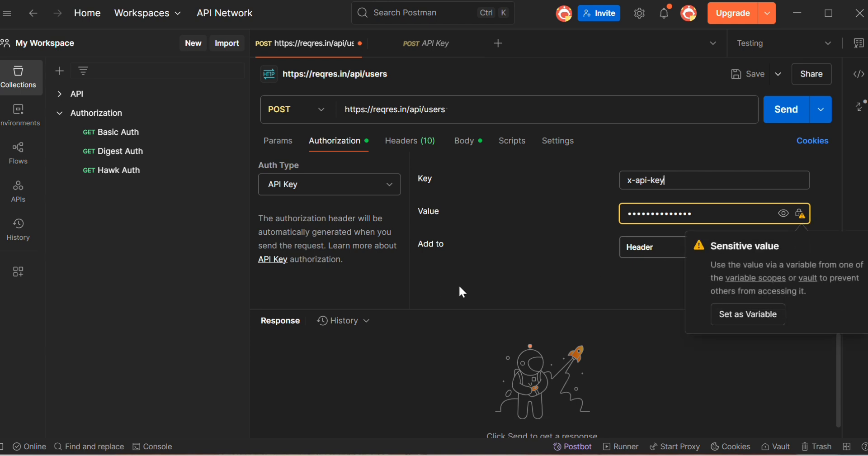
left_click_drag(423, 249, 416, 248)
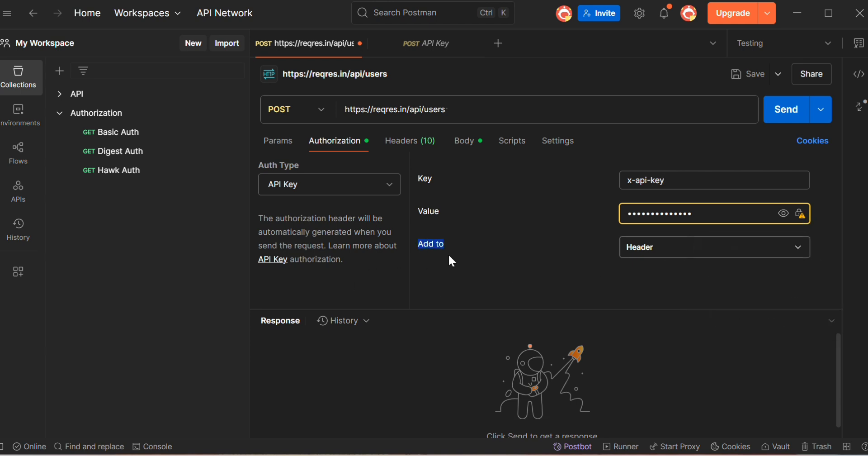
Switch the API key's Add to location to Query Params and back to Header
left_click(799, 248)
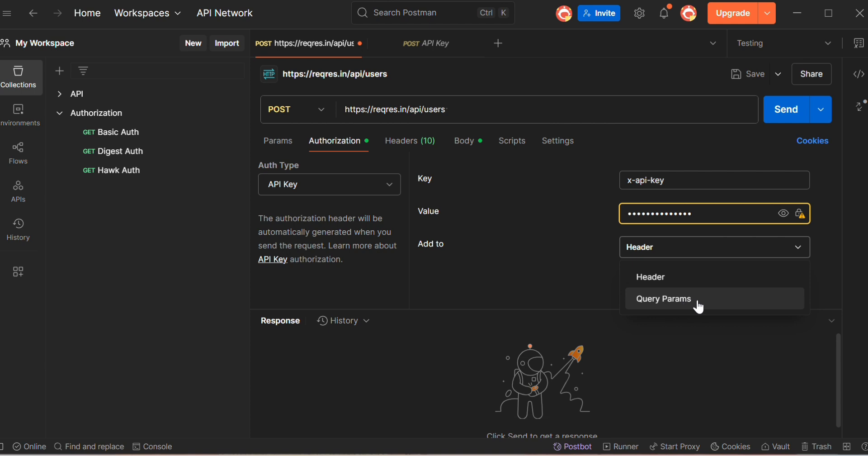
left_click(641, 278)
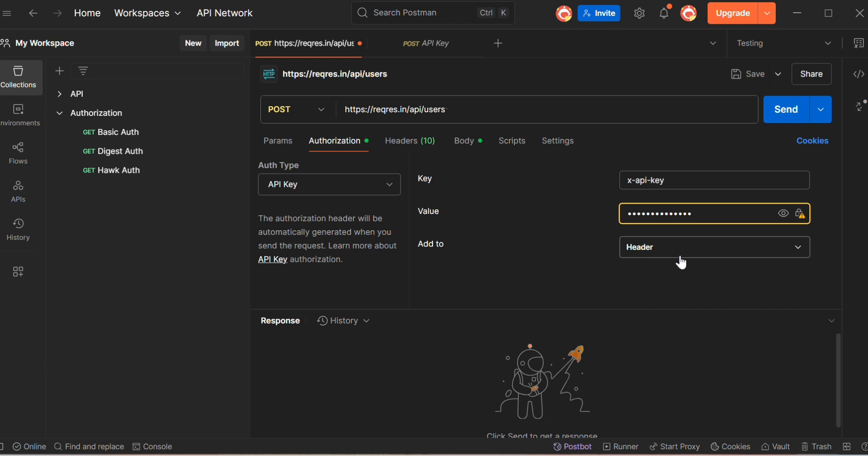
left_click(742, 252)
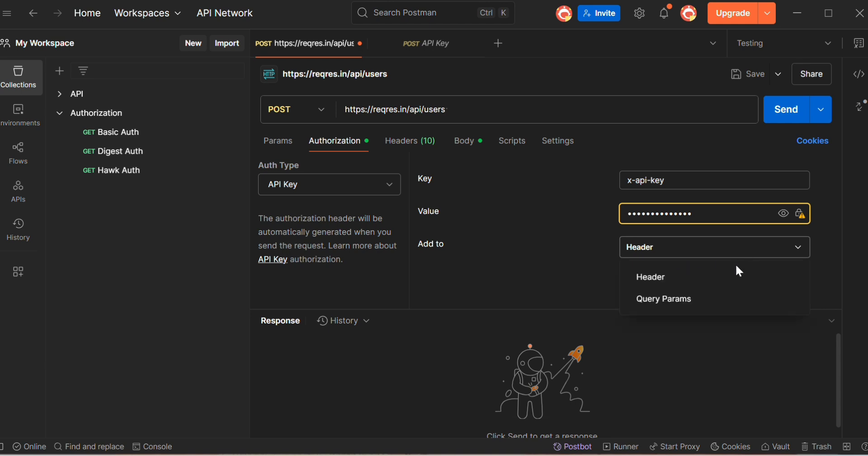
left_click(669, 302)
left_click(648, 254)
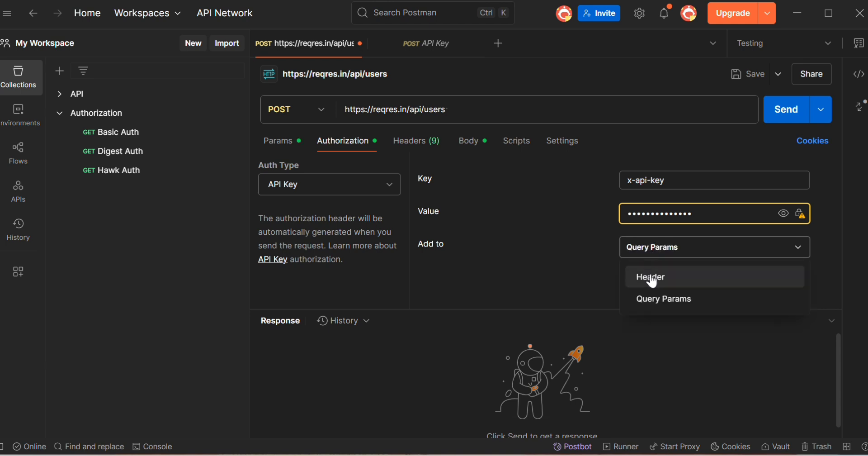
left_click(651, 275)
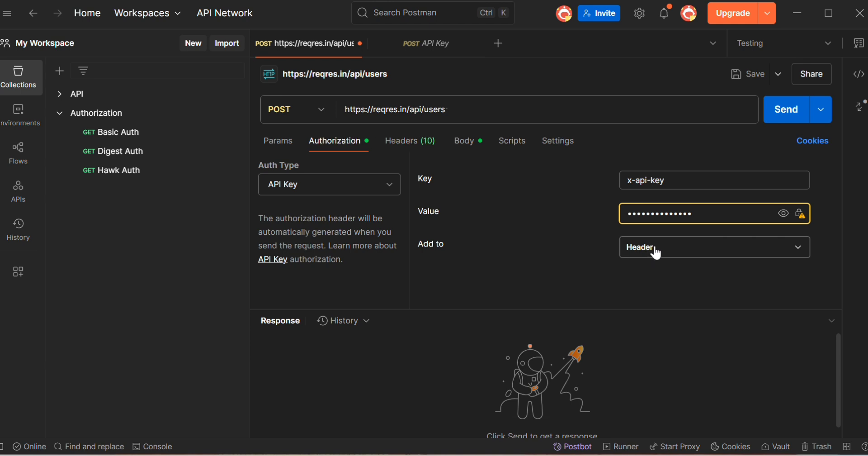
left_click(468, 116)
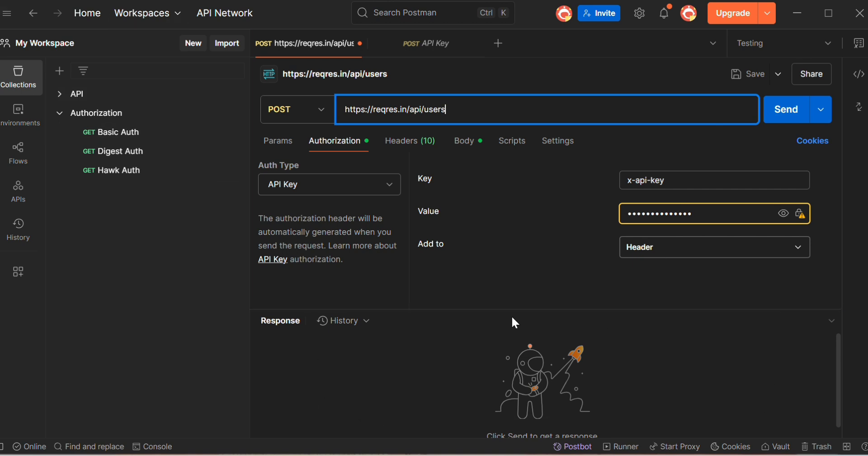
left_click(785, 110)
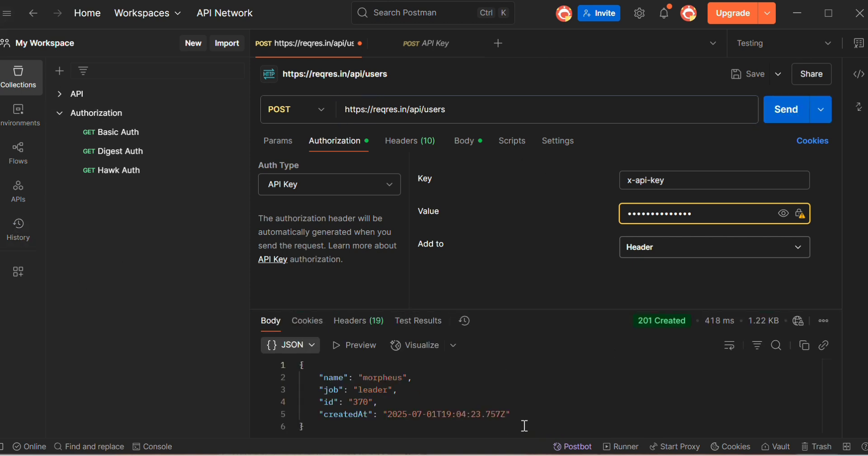
Clear both the Key and Value fields of the API Key authorization
mouse_move(661, 322)
left_click_drag(466, 111, 337, 115)
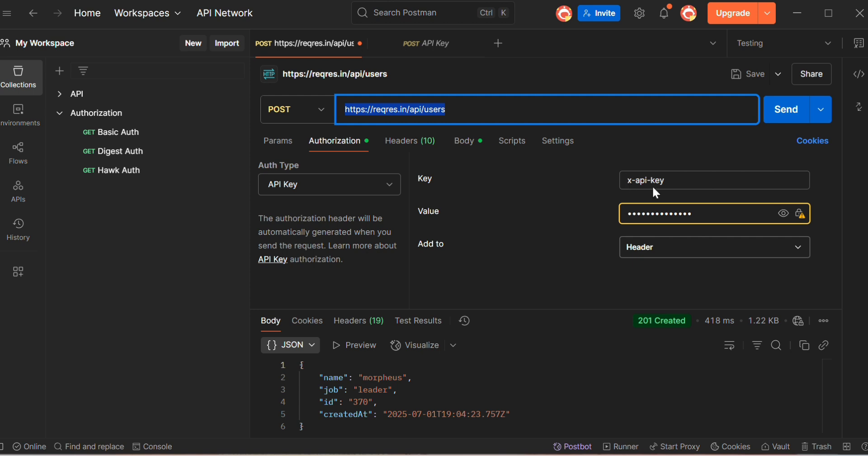
left_click(717, 179)
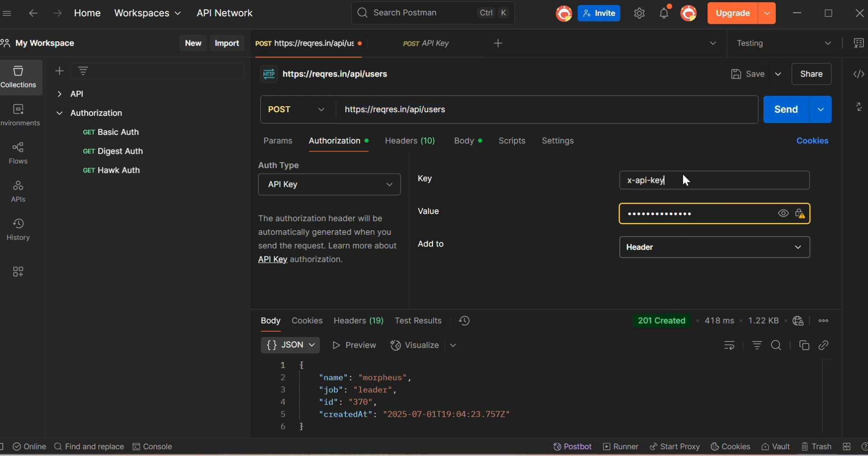
left_click_drag(681, 180, 598, 184)
key("BackSpace")
double_click(711, 213)
key("BackSpace")
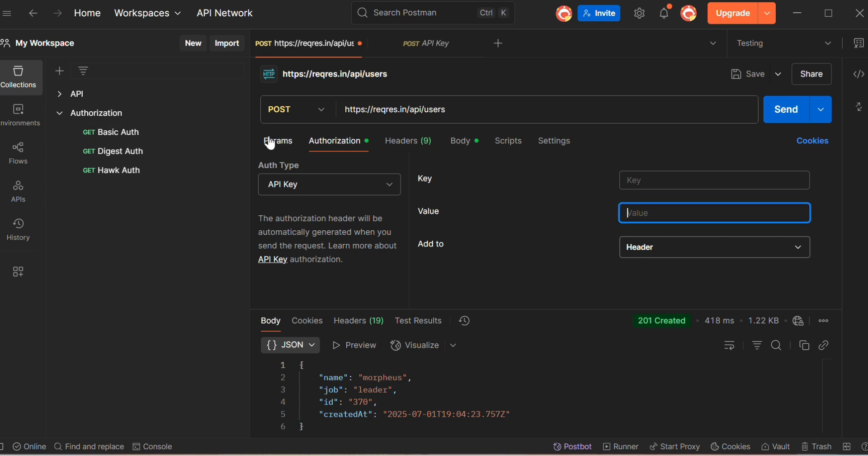
Resend the request without an API key and examine the error in the response body
left_click(783, 117)
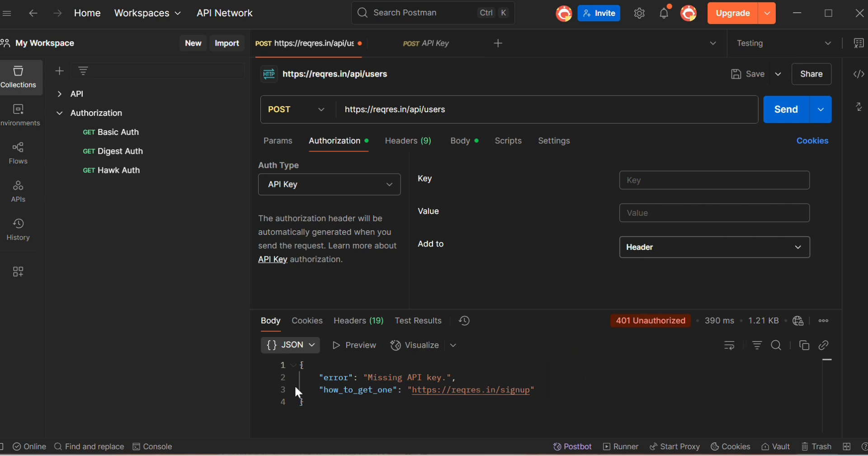
left_click_drag(319, 377, 465, 380)
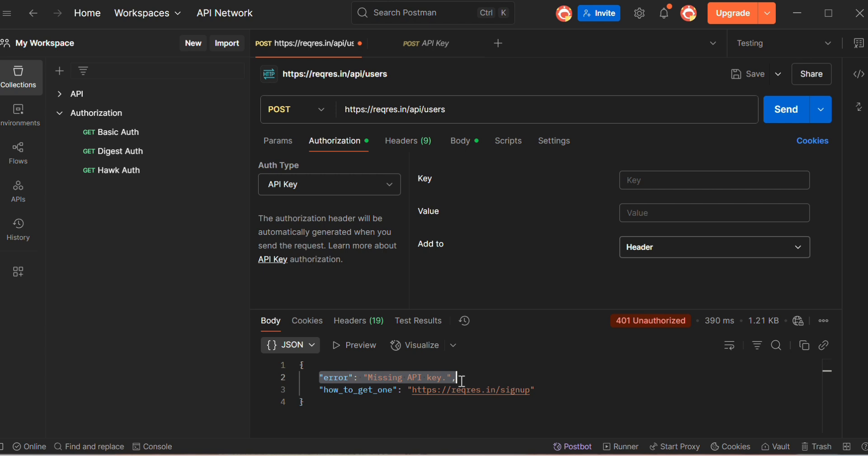
left_click(340, 405)
left_click(576, 387)
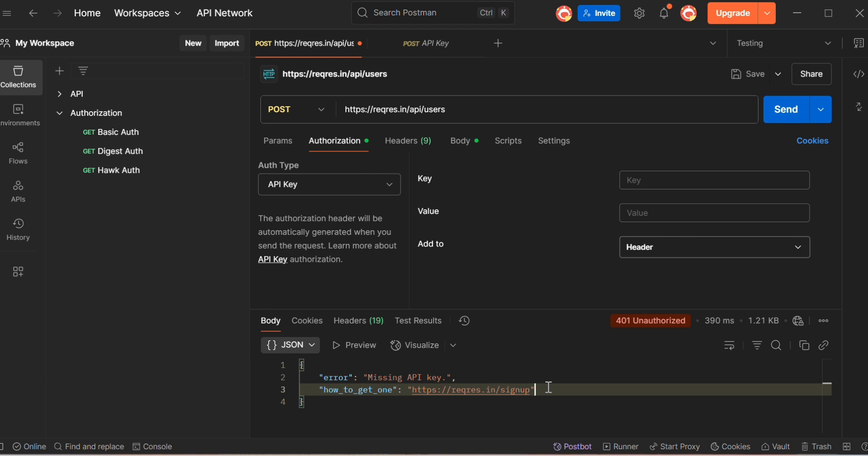
left_click(457, 437)
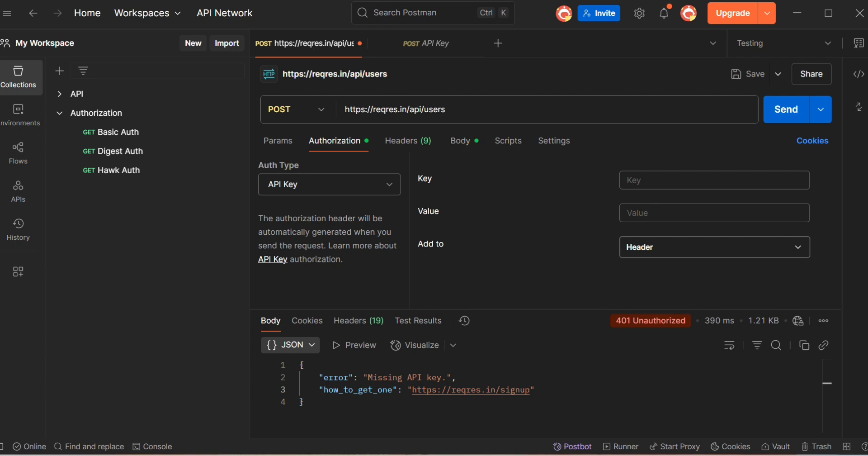
Switch to the notes document and bold the word Header in the Add to line
key("alt+Tab")
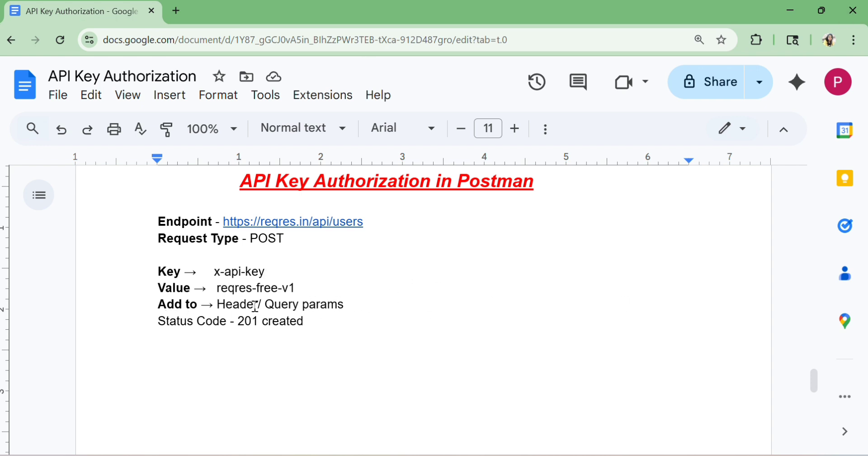
left_click_drag(217, 304, 257, 307)
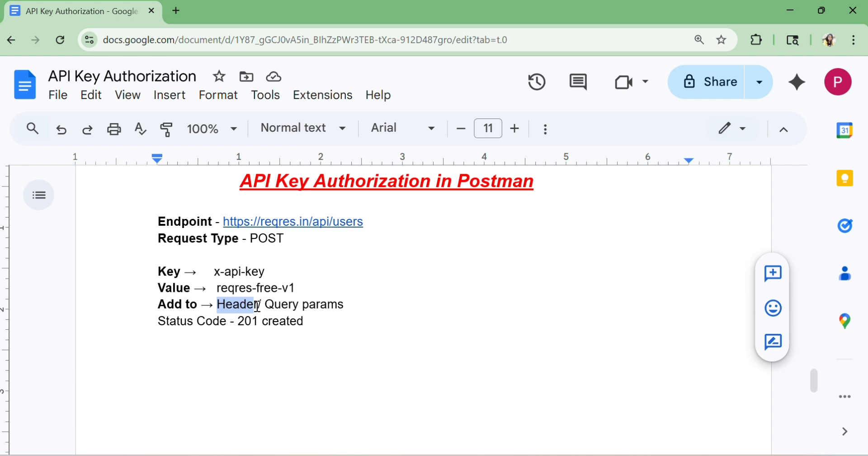
key("ctrl+b")
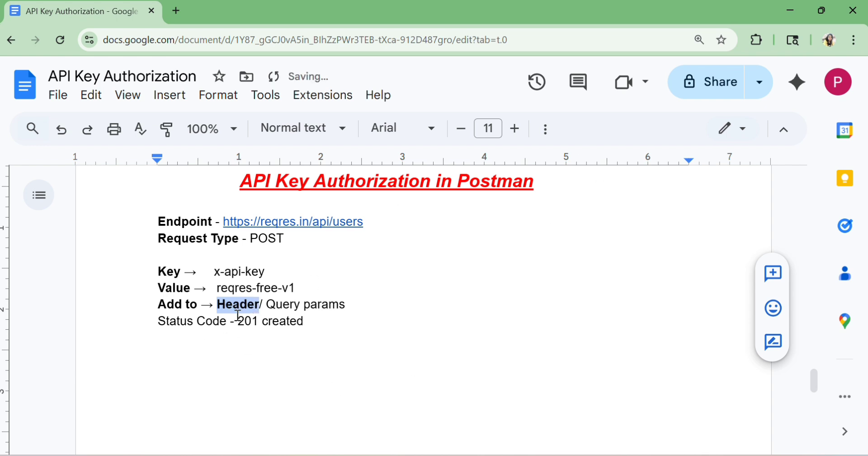
left_click(353, 333)
left_click(160, 320)
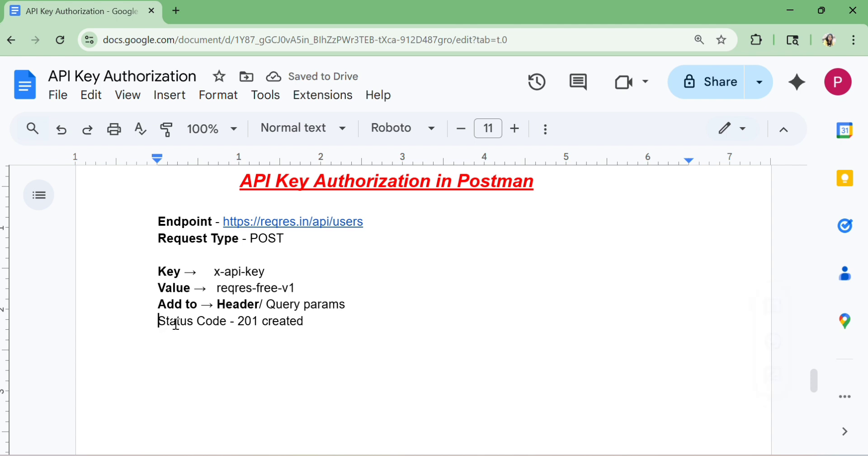
Bold the Status Code label in the notes document and switch back to Postman
left_click_drag(158, 322, 227, 323)
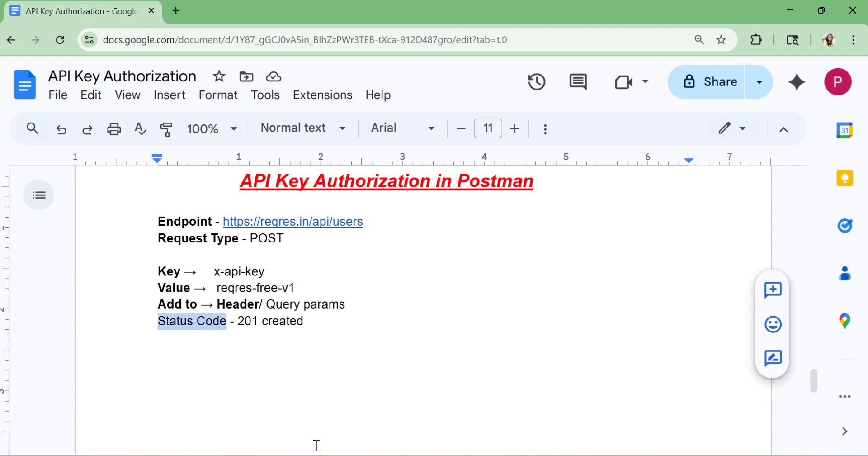
key("ctrl+b")
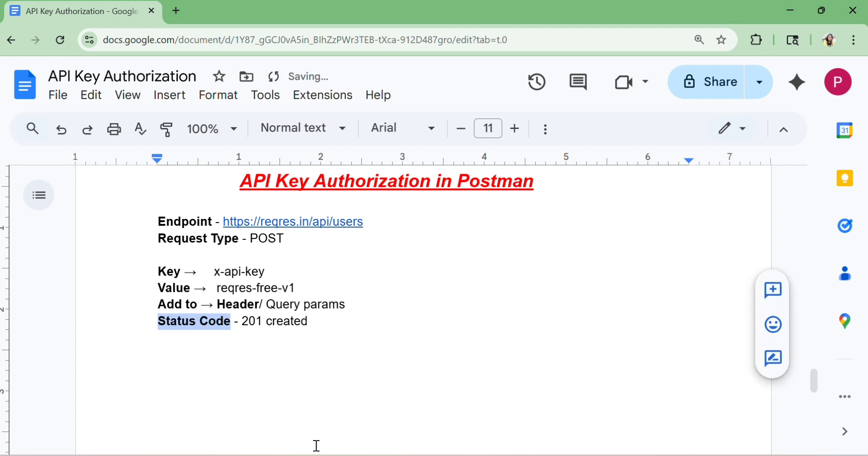
left_click(333, 339)
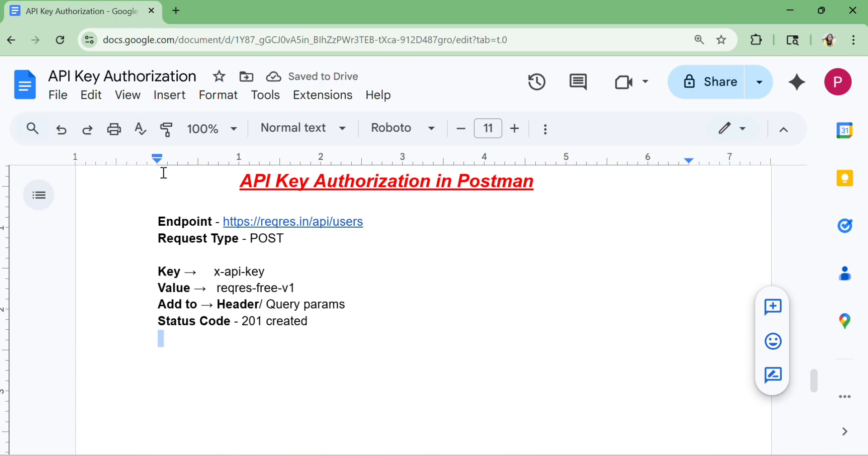
left_click(325, 317)
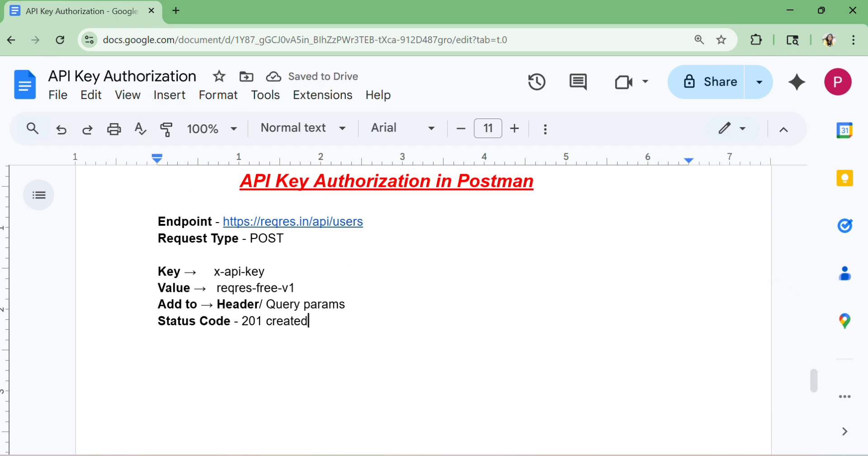
key("alt+Tab")
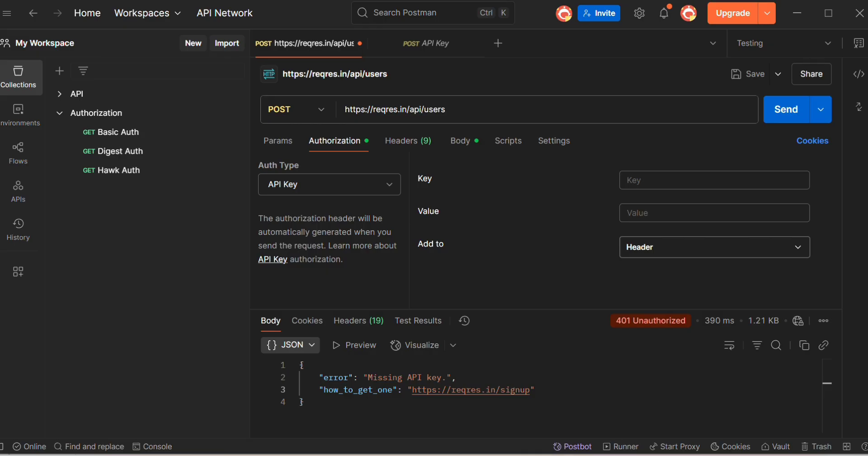
mouse_move(551, 455)
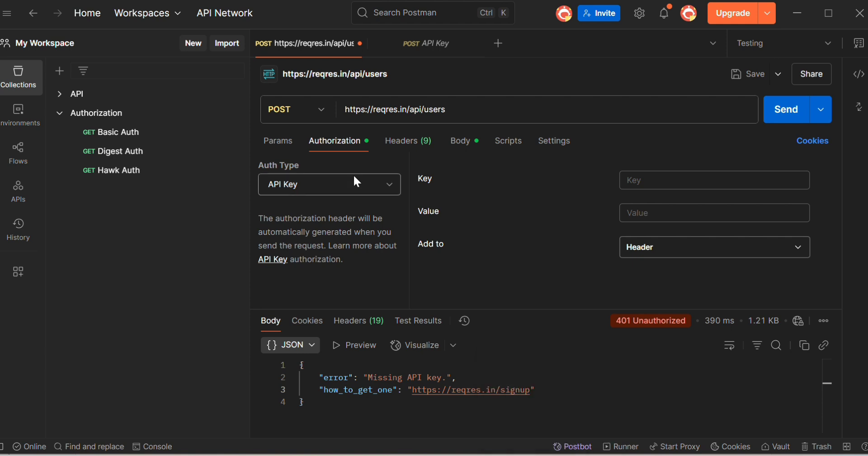